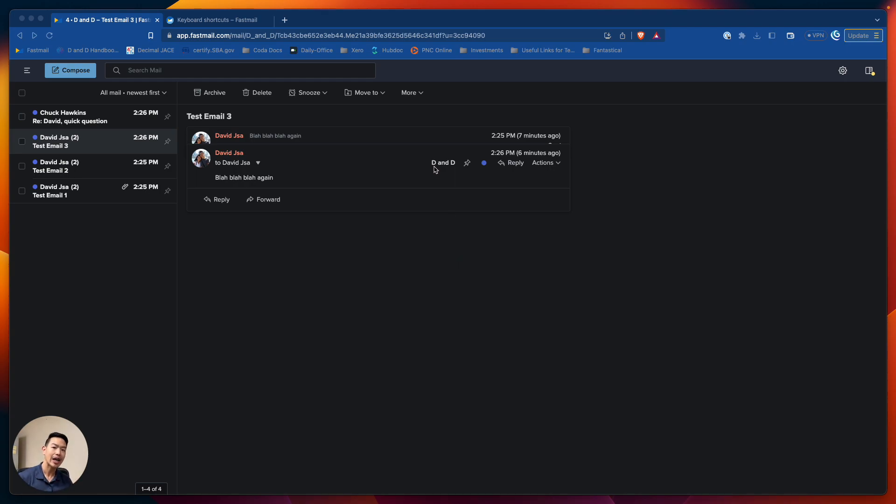
Browse through all four conversations in the mail list, from the quick-question email down to Test Email 1 and back
{"action": "left_click", "coordinate": [474, 288]}
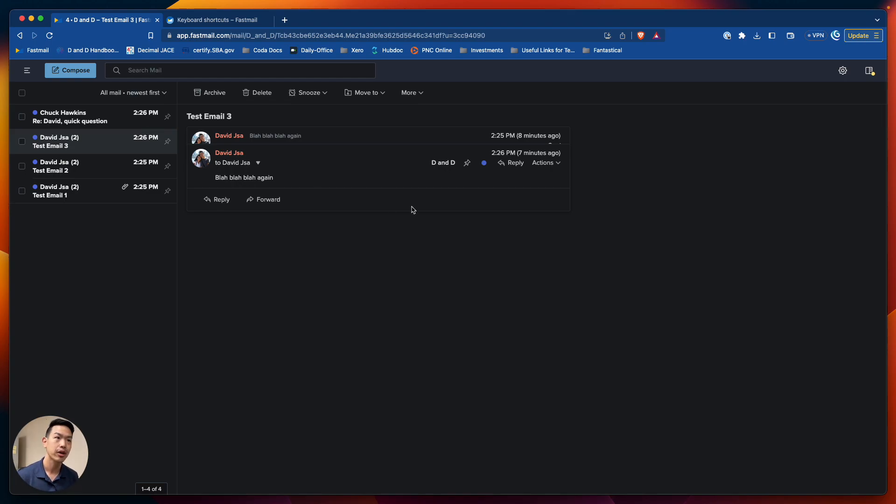
{"action": "key", "text": "k"}
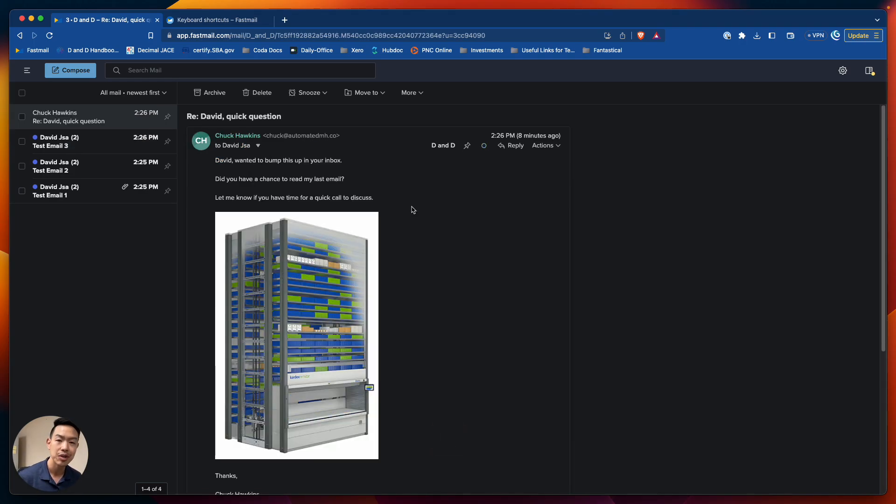
{"action": "key", "text": "j"}
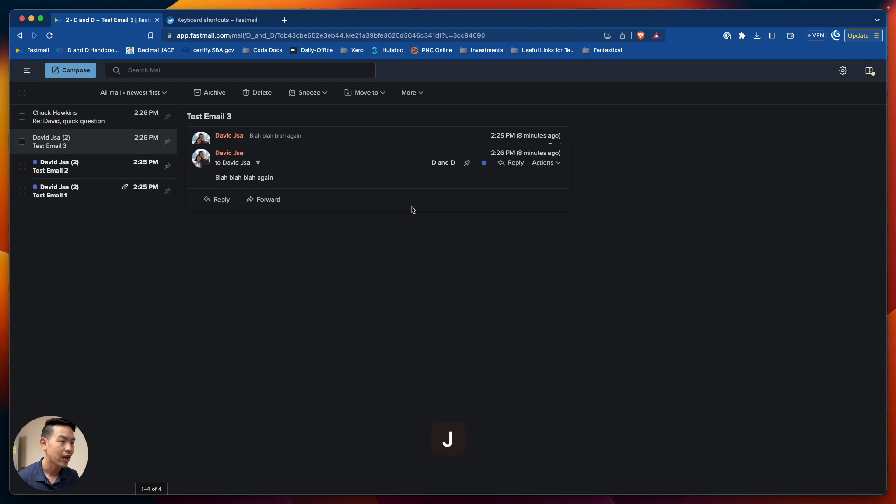
{"action": "key", "text": "j"}
{"action": "key", "text": "j"}
{"action": "key", "text": "k"}
{"action": "key", "text": "k"}
{"action": "key", "text": "k"}
{"action": "key", "text": "j"}
{"action": "key", "text": "j"}
{"action": "key", "text": "j"}
{"action": "key", "text": "k"}
{"action": "key", "text": "k"}
{"action": "key", "text": "k"}
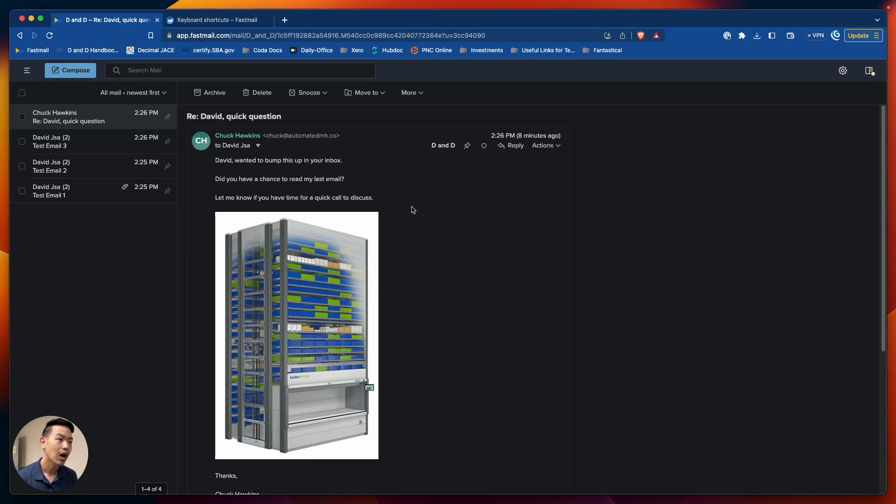
{"action": "key", "text": "j"}
{"action": "key", "text": "j"}
{"action": "key", "text": "j"}
{"action": "key", "text": "k"}
{"action": "key", "text": "k"}
{"action": "key", "text": "k"}
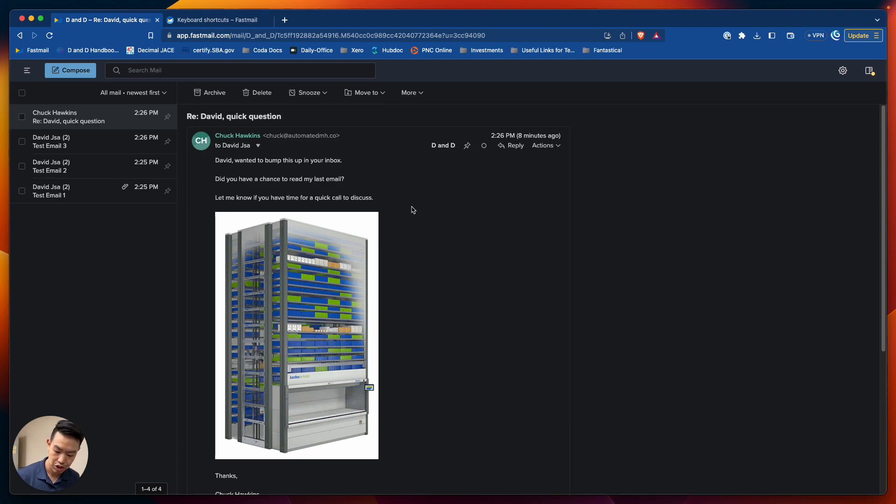
Delete the quick-question conversation at the top of the list and archive Test Email 3, moving on to Test Email 2
{"action": "key", "text": "shift+3"}
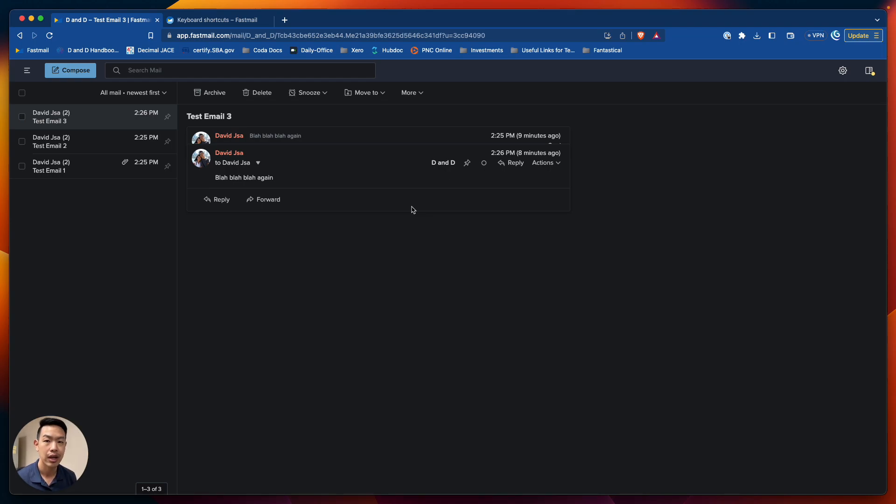
{"action": "key", "text": "bracketleft"}
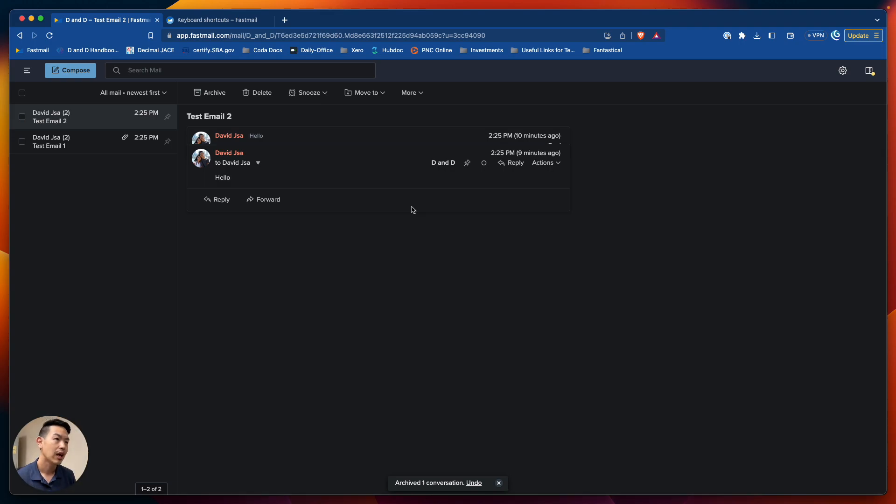
{"action": "key", "text": "k"}
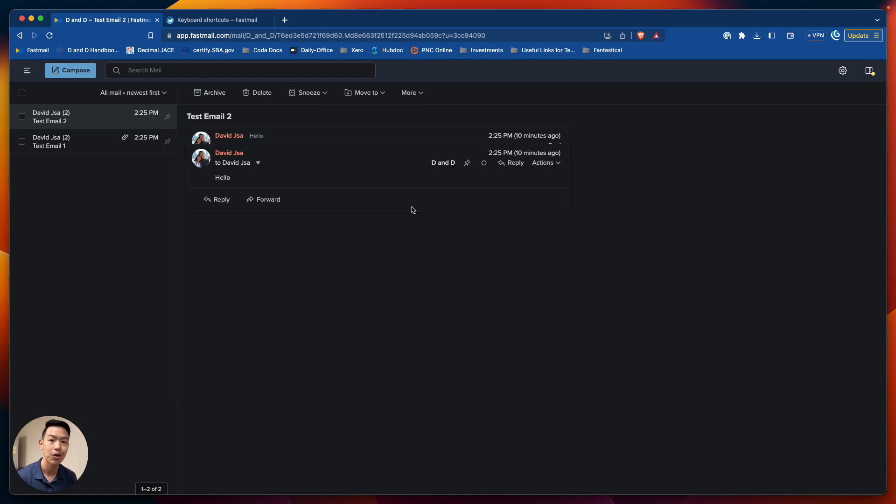
Reply to Test Email 2 with "Hello back." and send the message
{"action": "key", "text": "r"}
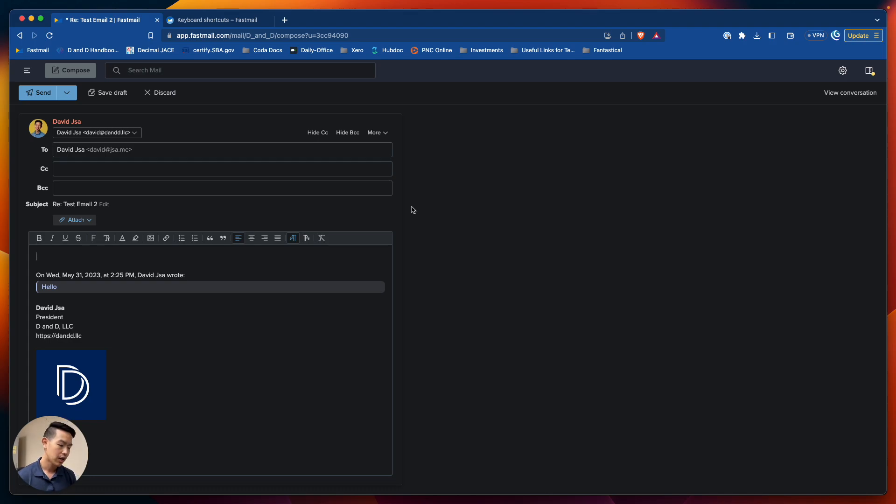
{"action": "type", "text": "Hello back."}
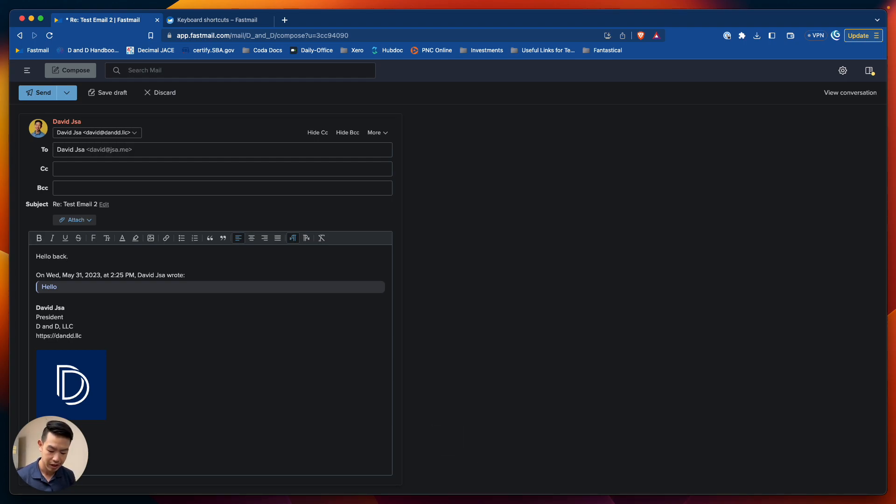
{"action": "key", "text": "super"}
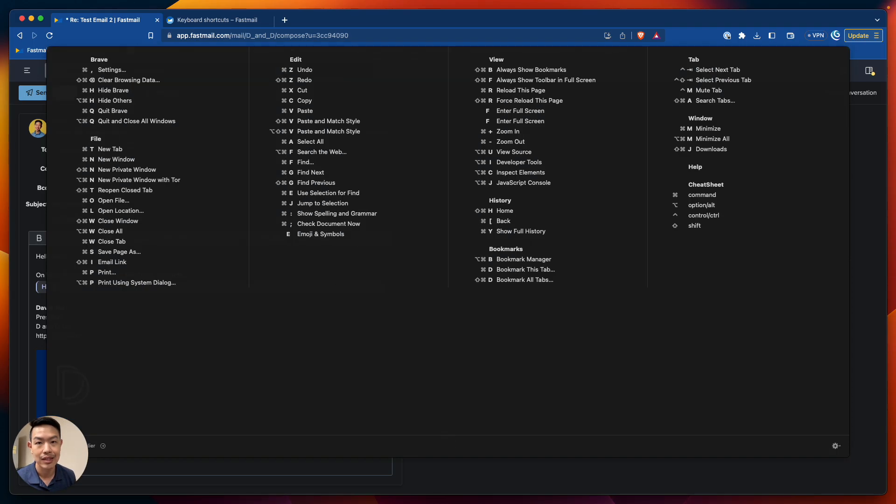
{"action": "key", "text": "super+Return"}
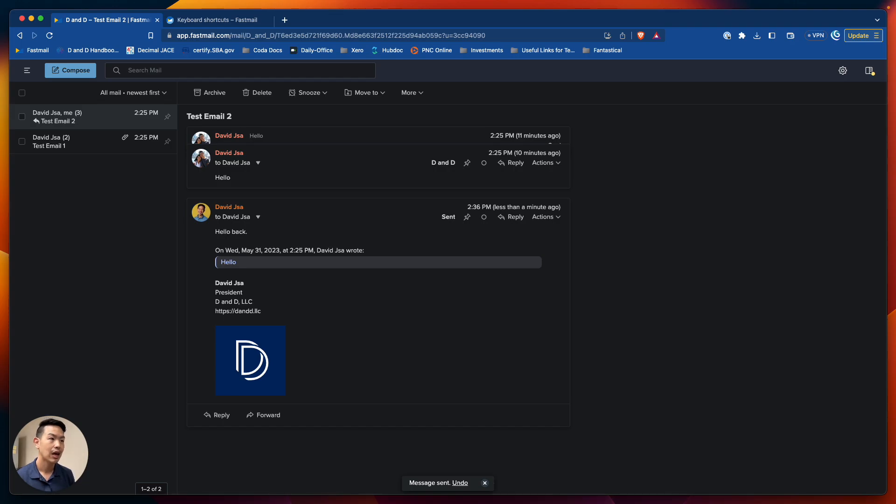
Undo sending the Test Email 2 reply and send it again, twice in a row
{"action": "key", "text": "z"}
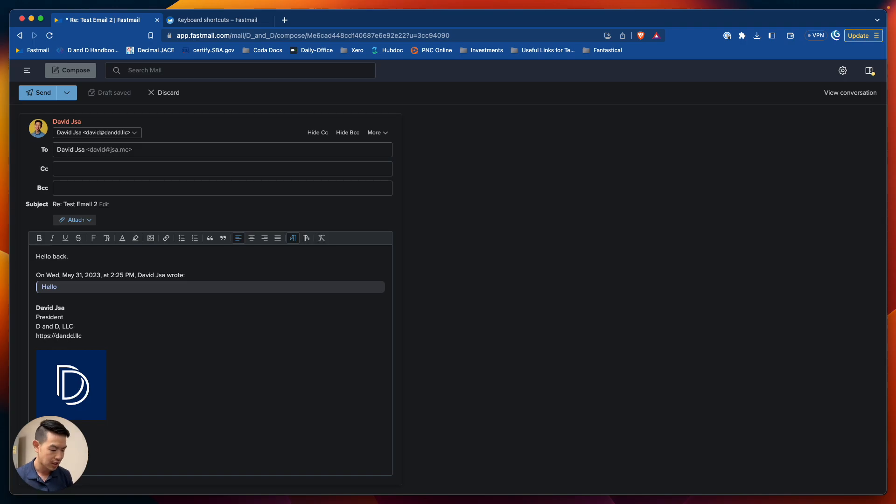
{"action": "key", "text": "super+Return"}
{"action": "key", "text": "z"}
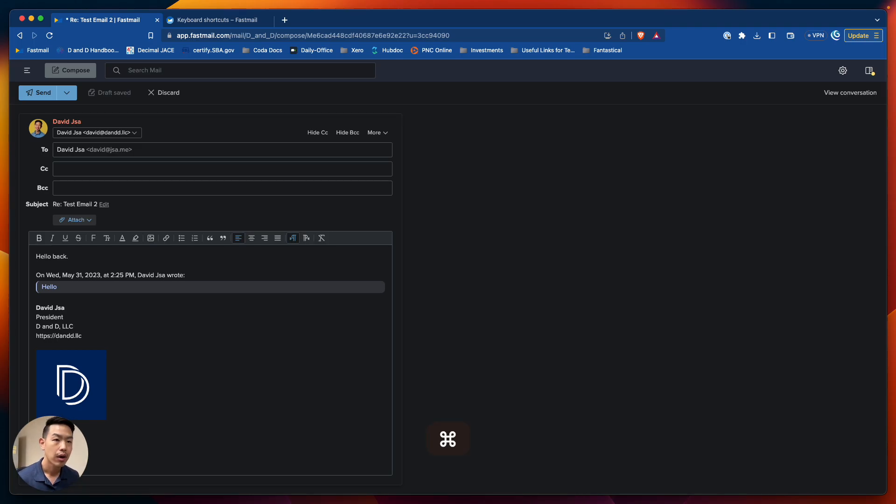
{"action": "key", "text": "super+Return"}
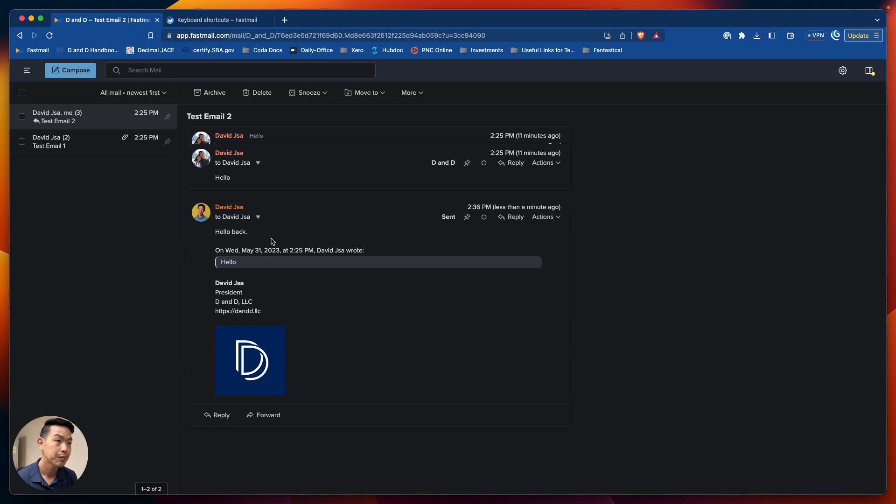
Archive Test Email 2 and forward Test Email 1 with its photo attachment to the Asana address
{"action": "key", "text": "y"}
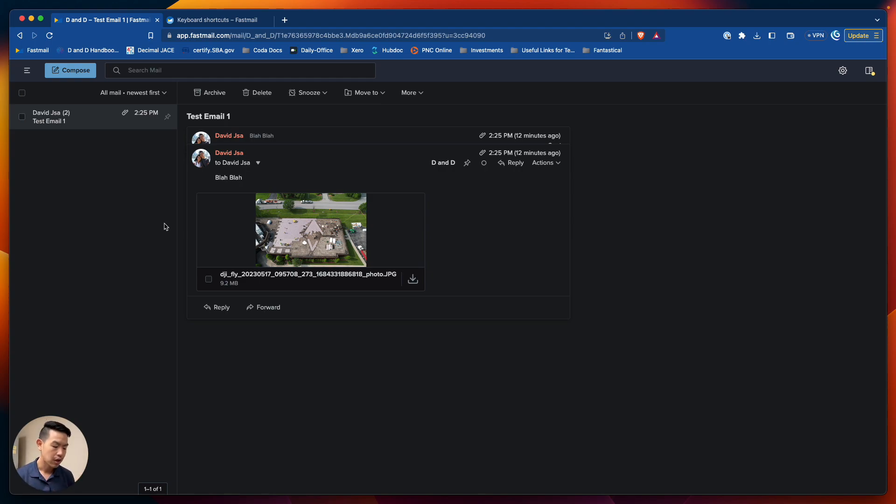
{"action": "type", "text": "f"}
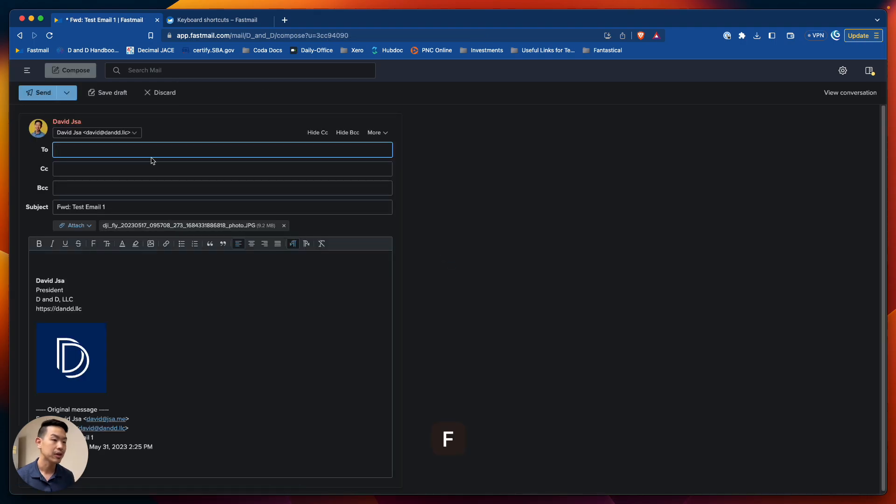
{"action": "type", "text": "asa"}
{"action": "left_click", "coordinate": [138, 182]}
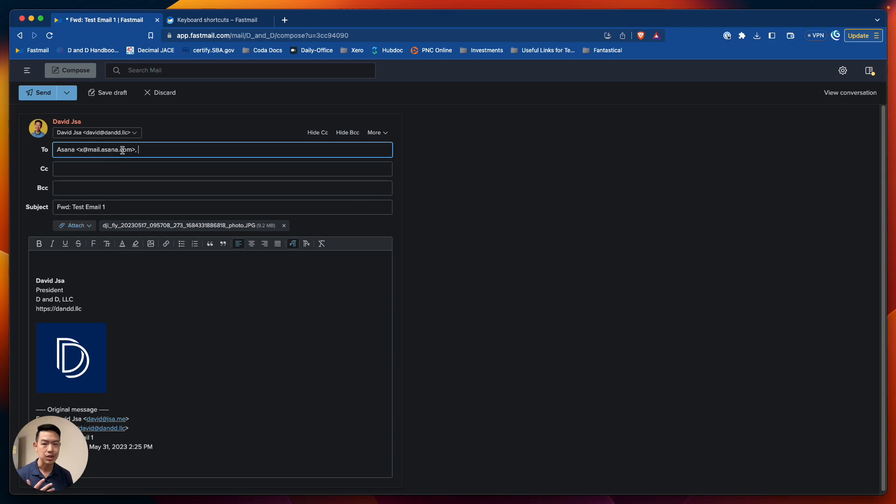
{"action": "left_click", "coordinate": [137, 270]}
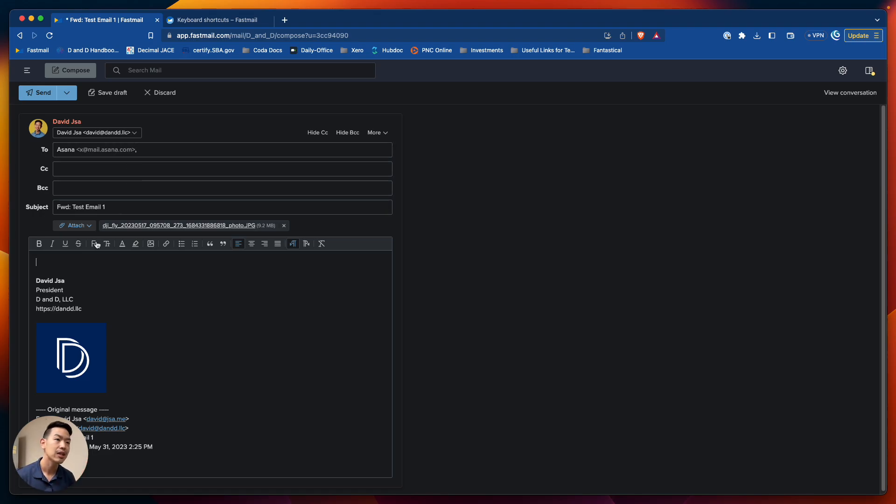
{"action": "left_click", "coordinate": [42, 93]}
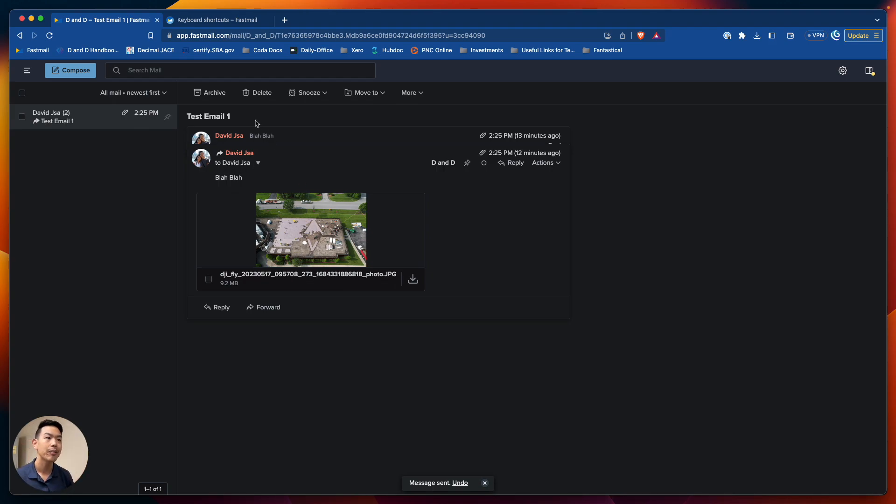
Highlight the subject of Test Email 1 and expand the details of its last message
{"action": "left_click_drag", "start_coordinate": [232, 117], "coordinate": [191, 122]}
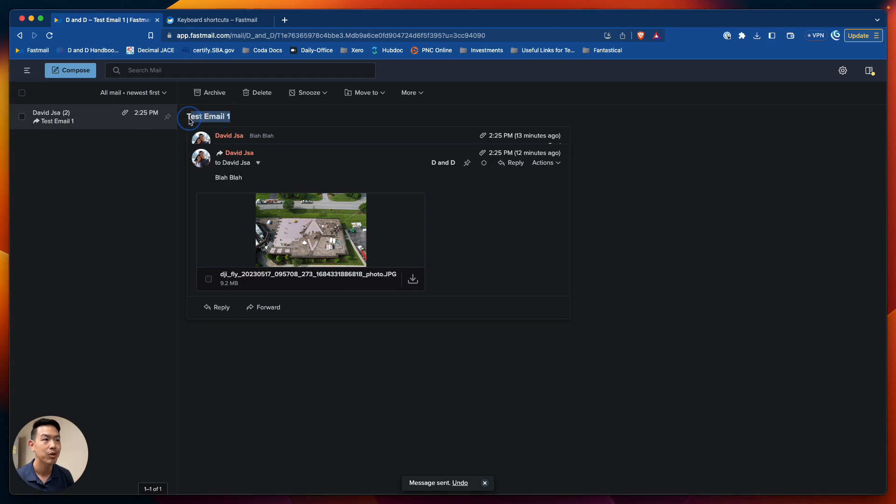
{"action": "left_click", "coordinate": [258, 120]}
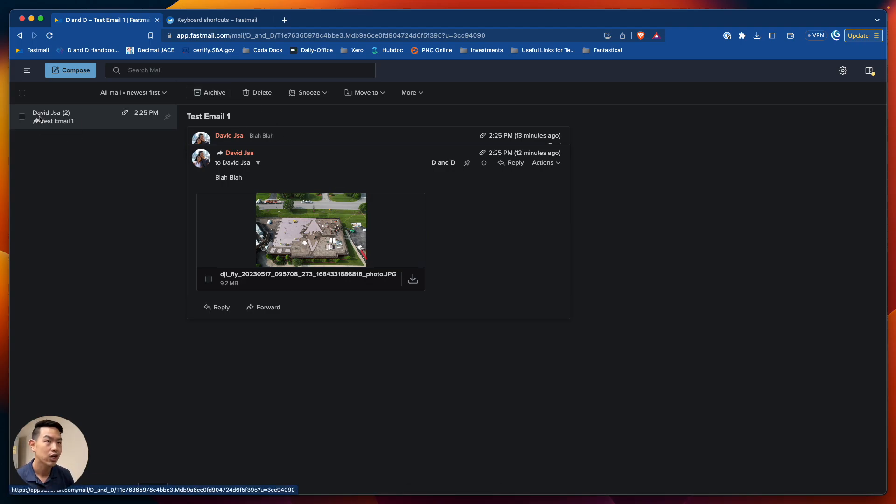
{"action": "left_click", "coordinate": [257, 163]}
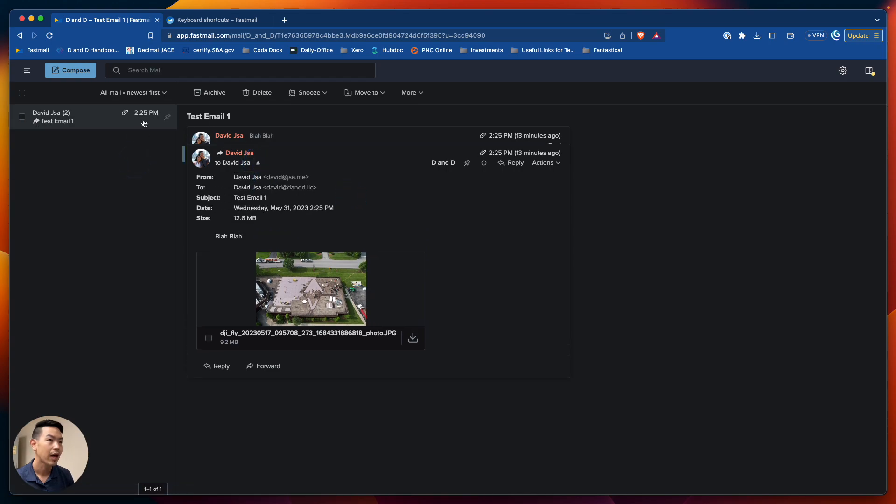
Archive Test Email 1 and undo the last two actions
{"action": "left_click", "coordinate": [211, 93]}
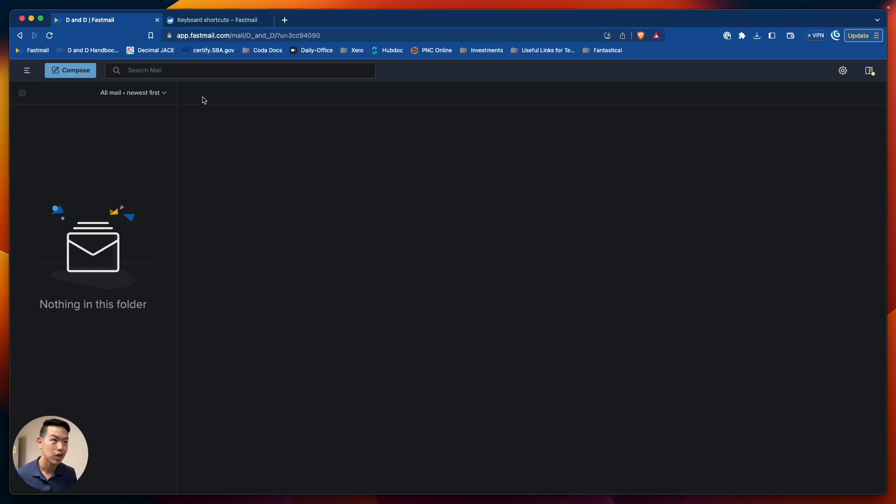
{"action": "key", "text": "shift+slash"}
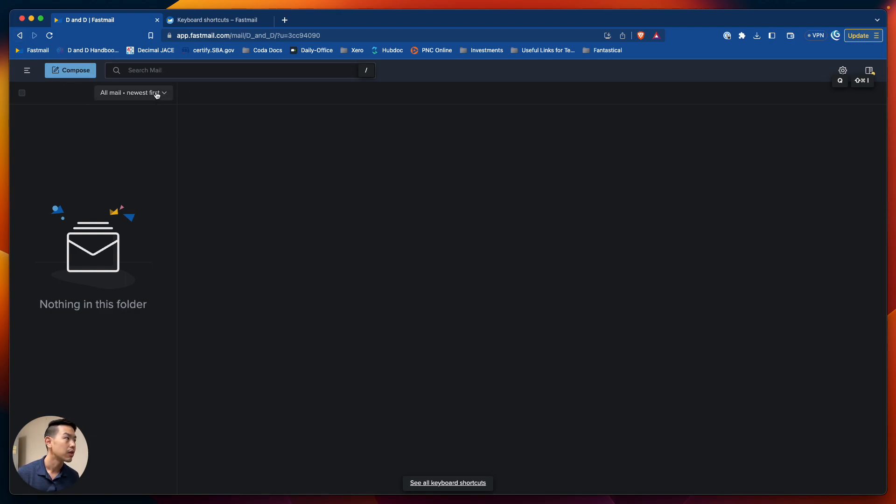
{"action": "key", "text": "z"}
{"action": "key", "text": "z"}
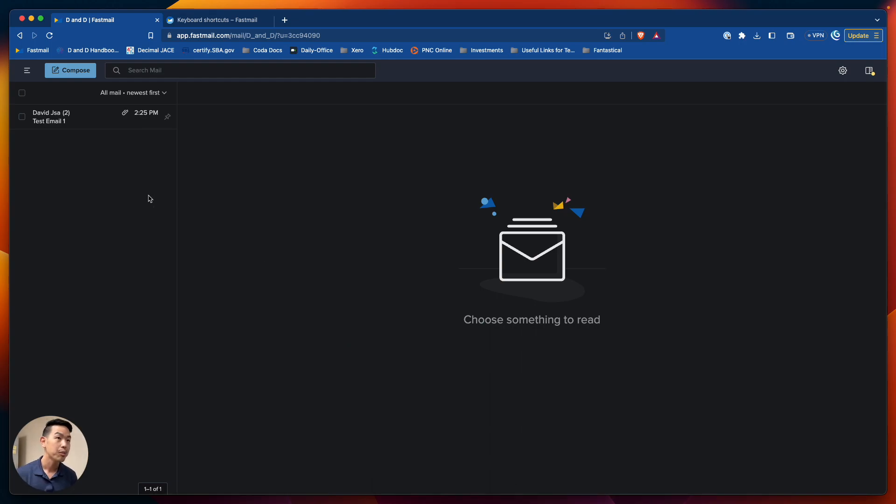
Open Test Email 1 and display the keyboard shortcut hints for its available actions
{"action": "key", "text": "j"}
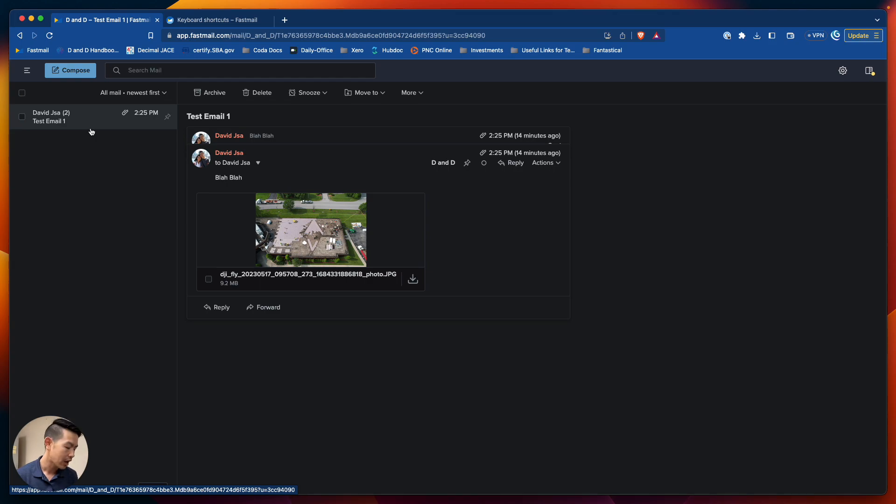
{"action": "key", "text": "shift+slash"}
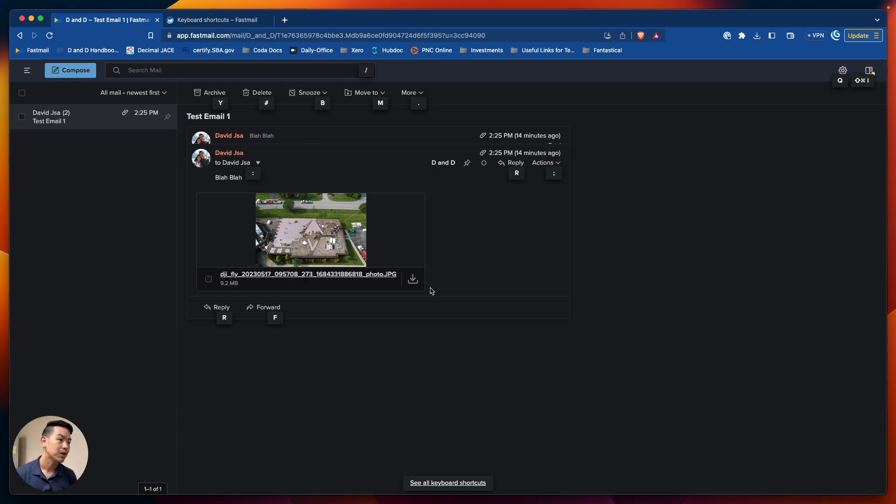
Open the full keyboard shortcuts help article and close its duplicate copy
{"action": "left_click", "coordinate": [460, 487]}
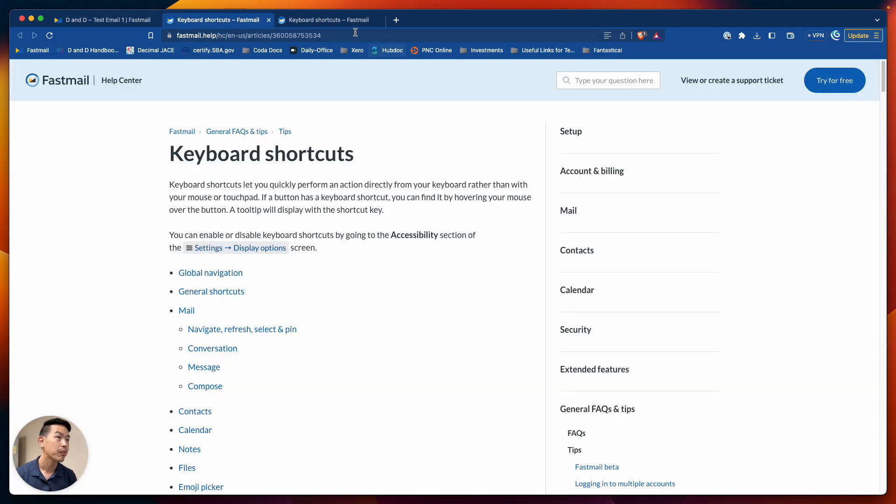
{"action": "left_click", "coordinate": [373, 22]}
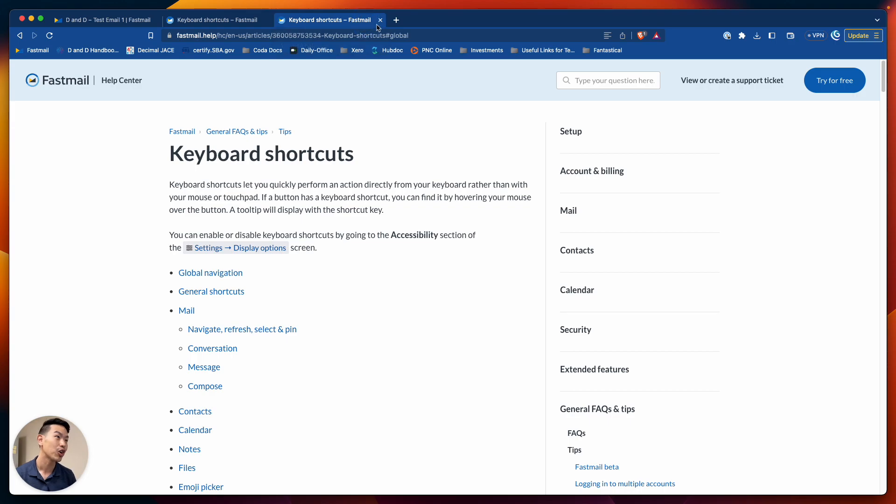
{"action": "left_click", "coordinate": [381, 20]}
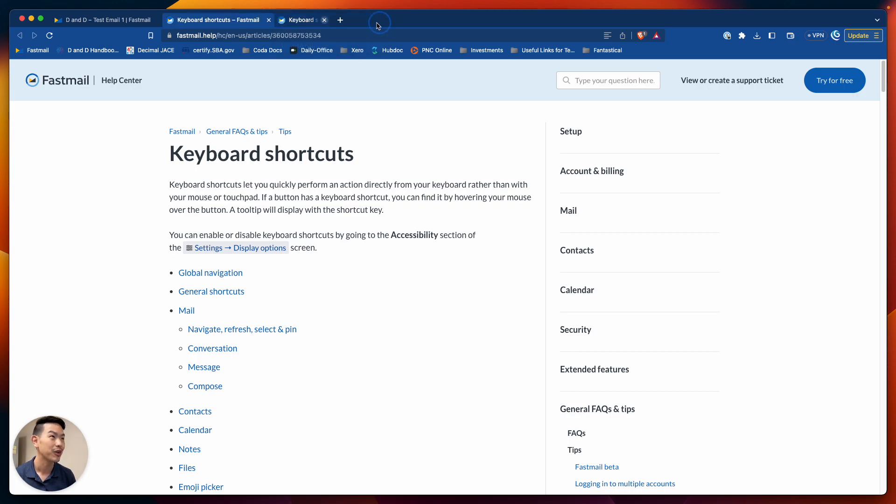
Look through the Keyboard shortcuts article, including the general, mail, conversation, contacts and files shortcut tables
{"action": "scroll", "coordinate": [421, 180], "scroll_direction": "down", "scroll_amount": 2}
{"action": "scroll", "coordinate": [422, 184], "scroll_direction": "up", "scroll_amount": 2}
{"action": "scroll", "coordinate": [427, 216], "scroll_direction": "down", "scroll_amount": 15}
{"action": "scroll", "coordinate": [427, 215], "scroll_direction": "down", "scroll_amount": 20}
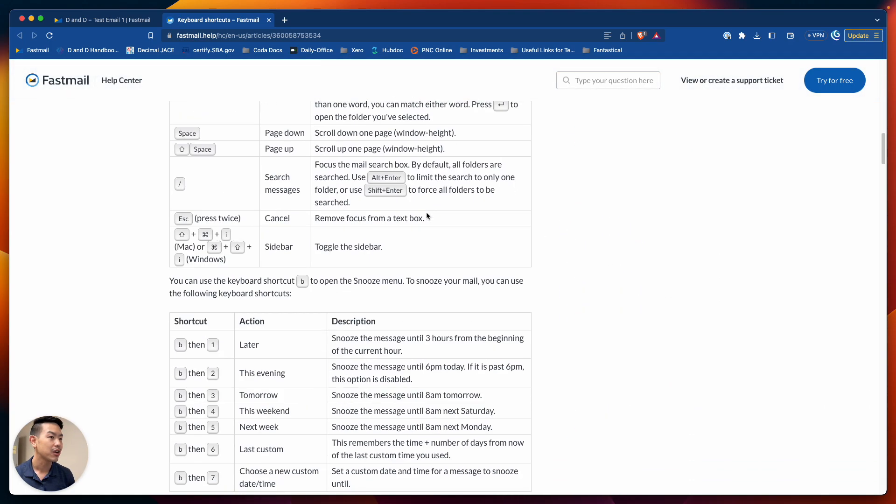
{"action": "scroll", "coordinate": [427, 215], "scroll_direction": "down", "scroll_amount": 20}
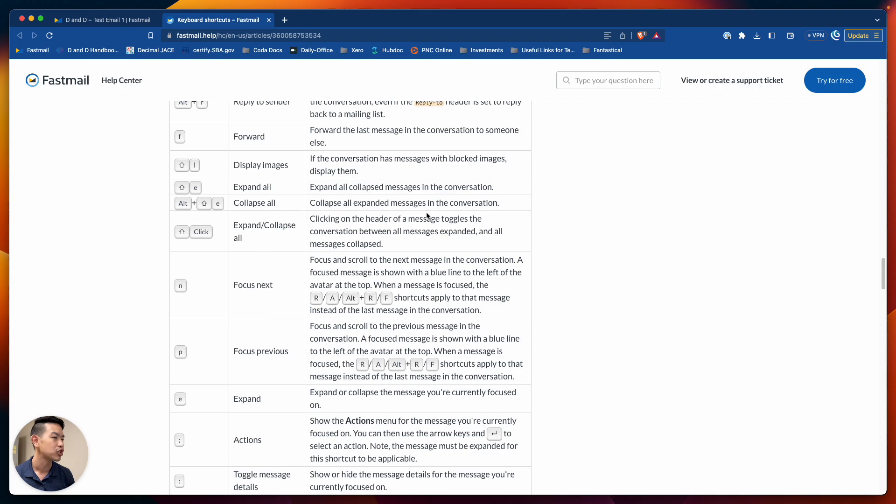
{"action": "scroll", "coordinate": [427, 216], "scroll_direction": "down", "scroll_amount": 20}
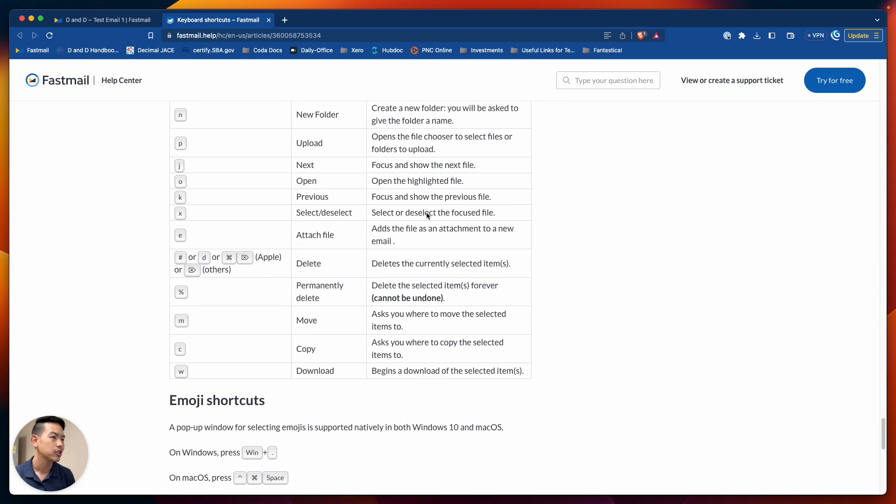
{"action": "scroll", "coordinate": [426, 213], "scroll_direction": "up", "scroll_amount": 20}
{"action": "scroll", "coordinate": [427, 213], "scroll_direction": "up", "scroll_amount": 20}
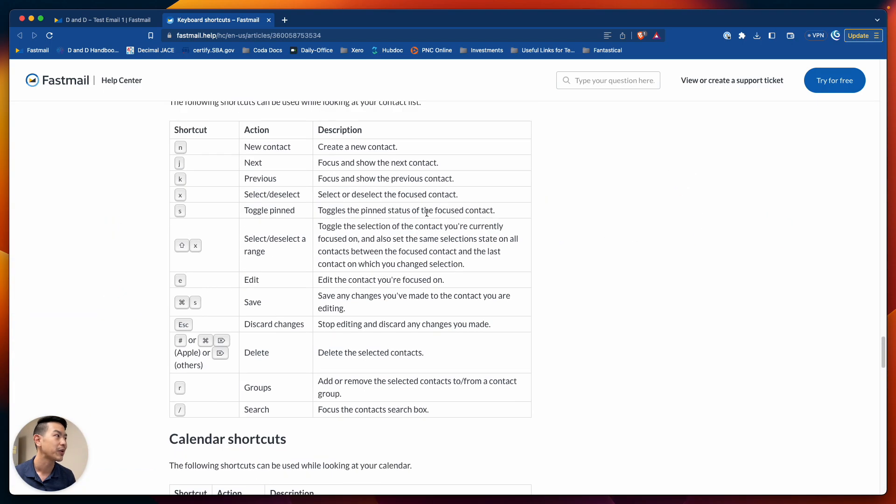
{"action": "scroll", "coordinate": [427, 213], "scroll_direction": "up", "scroll_amount": 15}
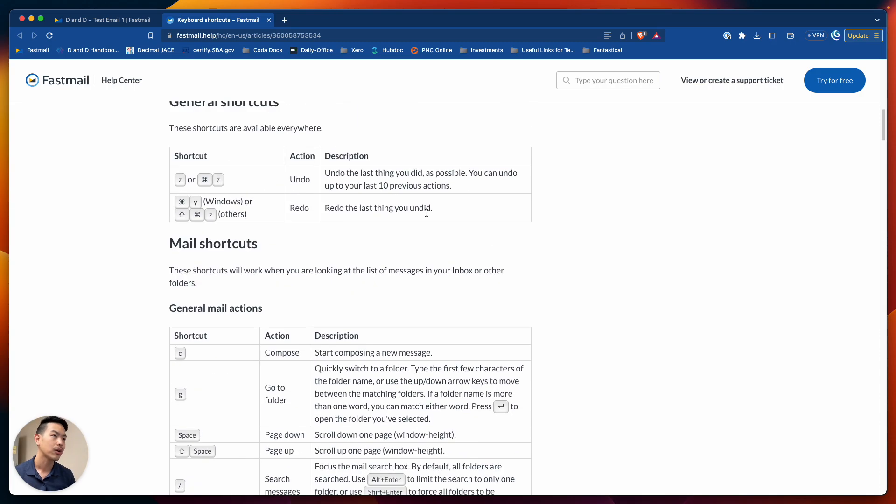